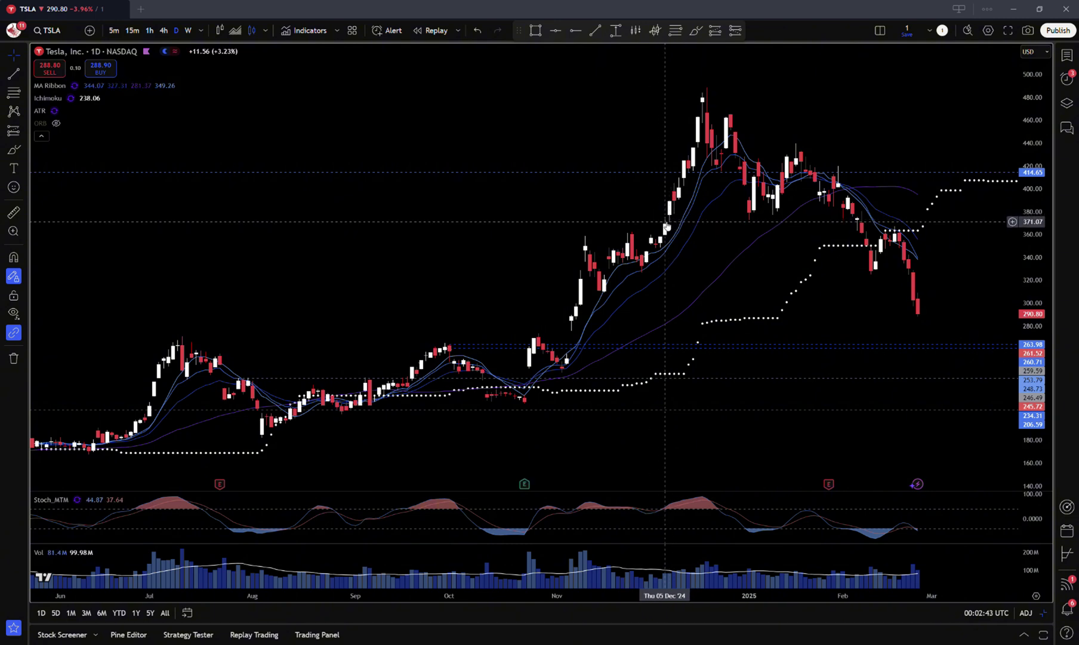
- Bring up the CrowdStrike (CRWD) chart on the weekly timeframe and examine its price history up to early 2025
{"action": "key", "text": "Down"}
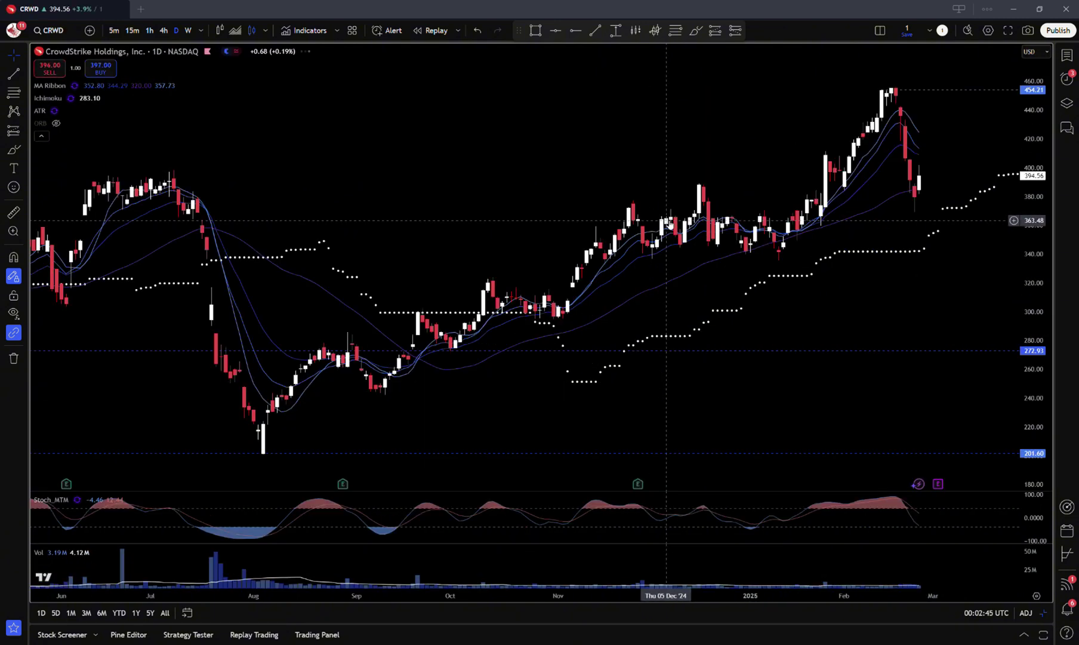
{"action": "left_click", "coordinate": [190, 31]}
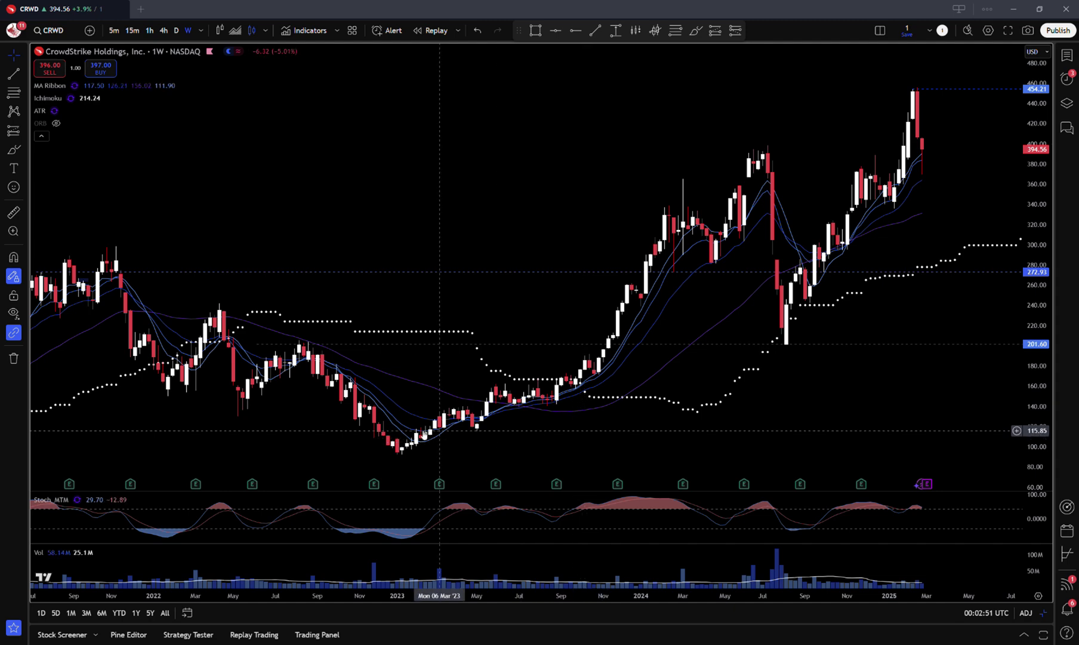
{"action": "scroll", "coordinate": [650, 335], "scroll_direction": "up", "scroll_amount": 2}
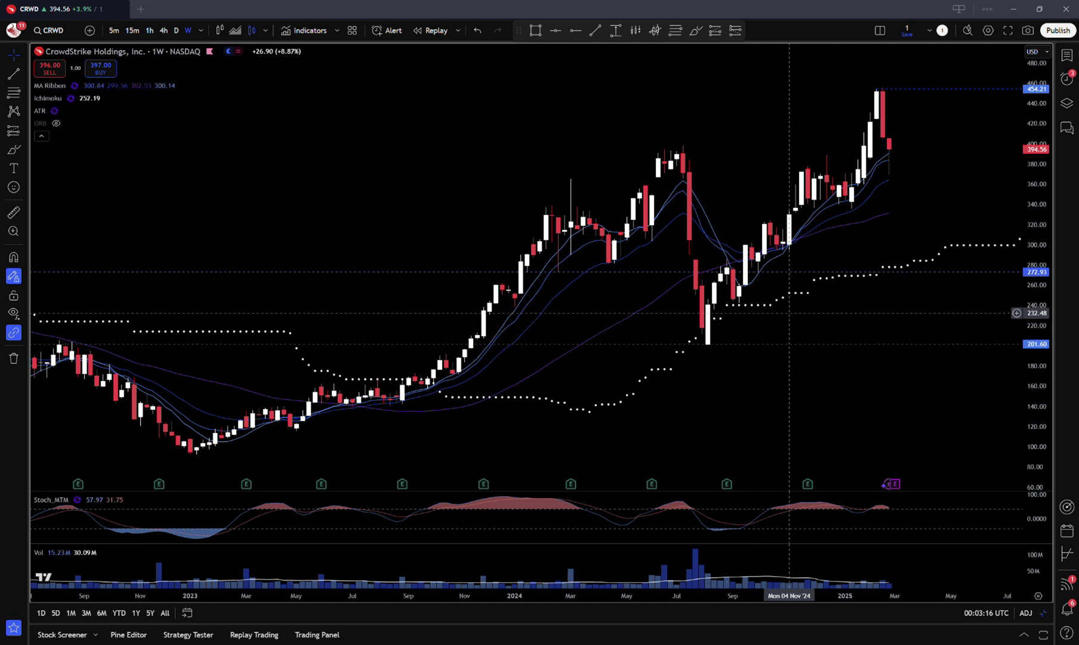
{"action": "scroll", "coordinate": [808, 332], "scroll_direction": "up", "scroll_amount": 2}
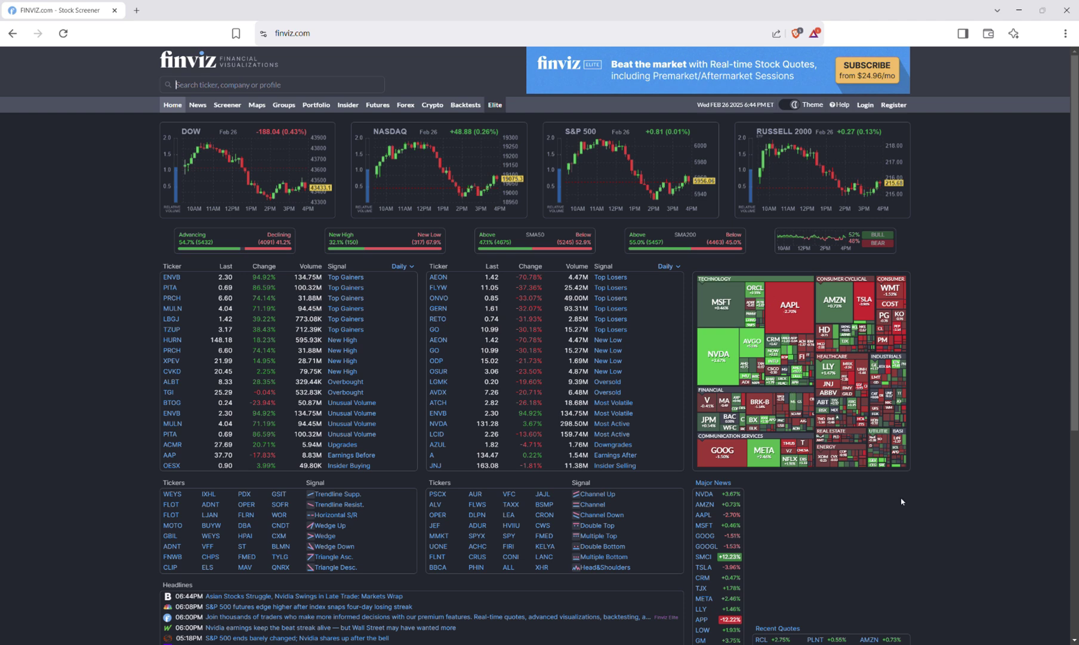
- Switch to the Finviz website, open its stock screener and display the complete set of filters
{"action": "scroll", "coordinate": [828, 495], "scroll_direction": "down", "scroll_amount": 2}
{"action": "scroll", "coordinate": [828, 501], "scroll_direction": "up", "scroll_amount": 2}
{"action": "left_click", "coordinate": [214, 106]}
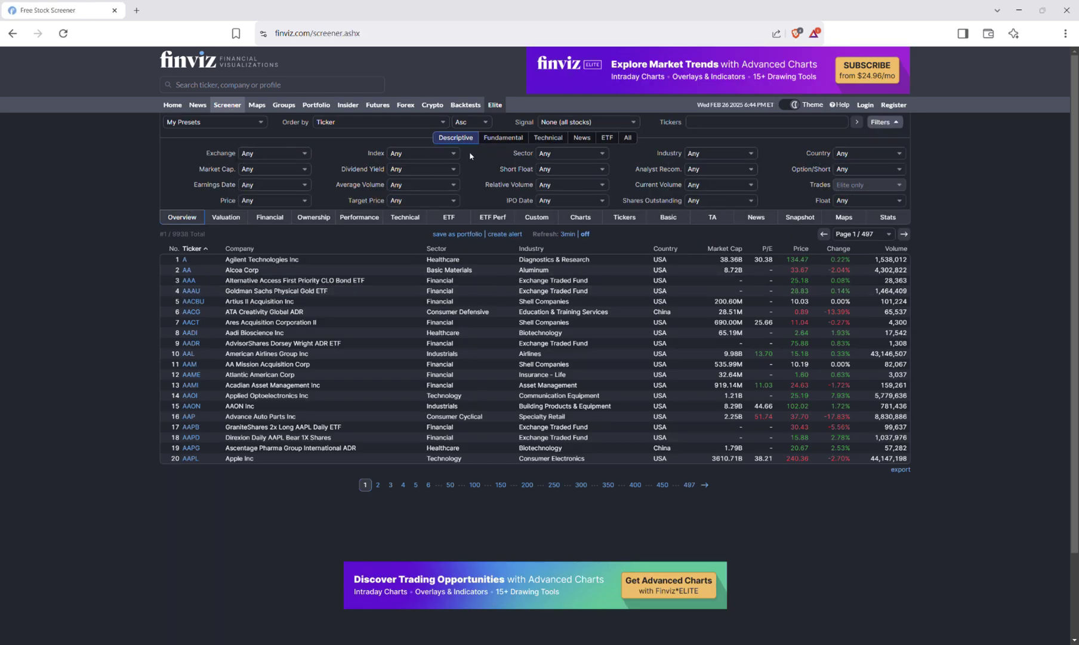
{"action": "left_click", "coordinate": [626, 139]}
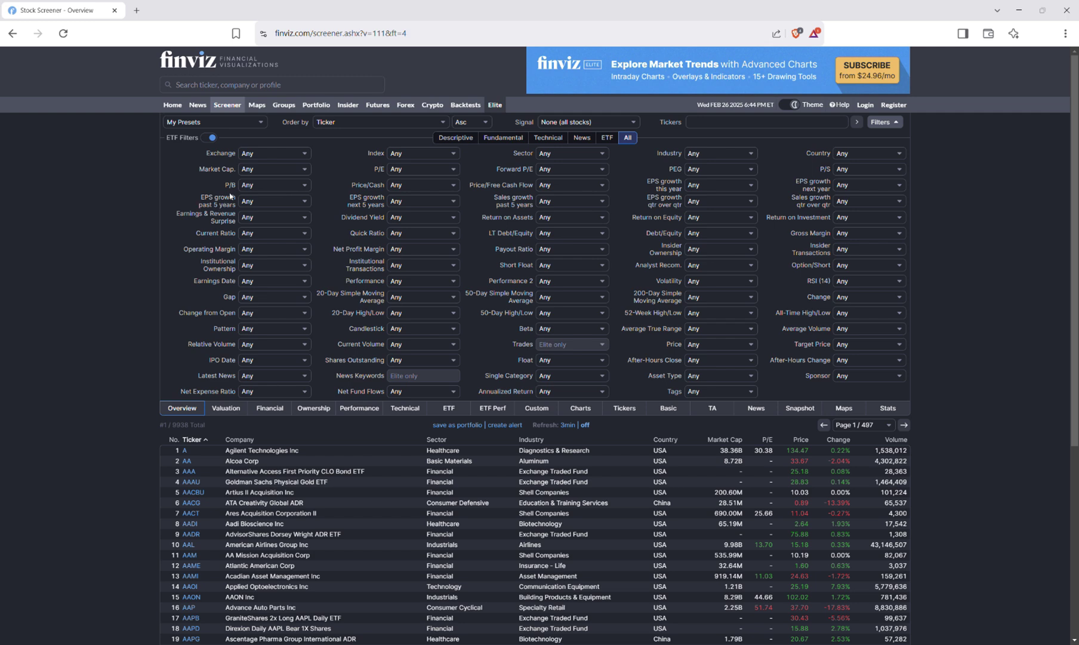
- Filter for Positive (>0%) EPS growth past 5 years, next 5 years, this year and quarter over quarter, plus sales growth past 5 years
{"action": "left_click", "coordinate": [280, 238]}
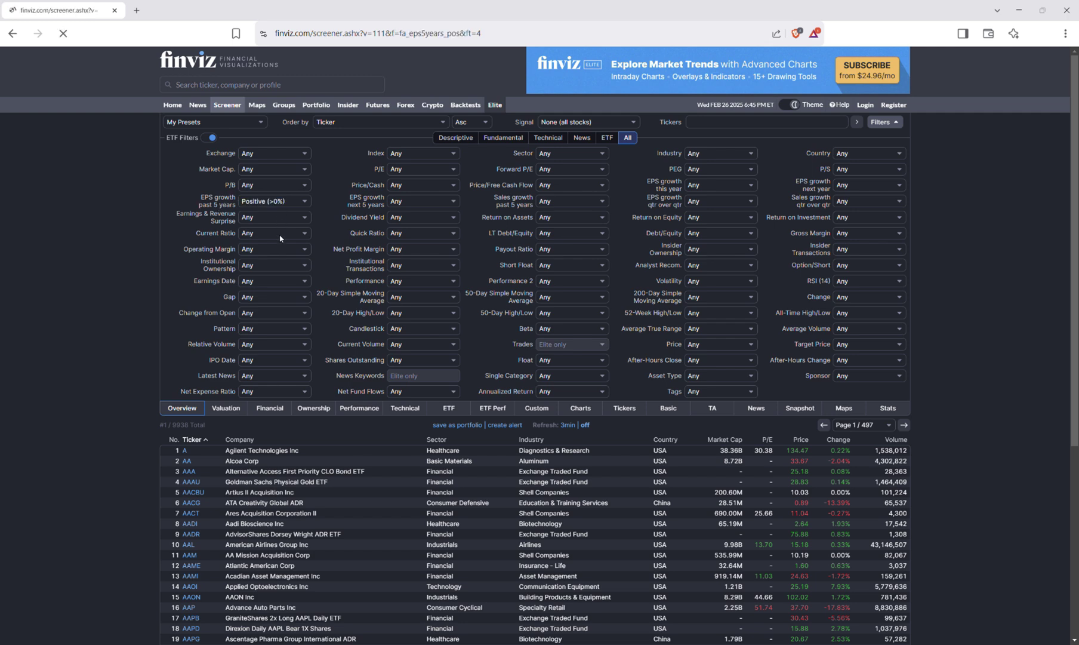
{"action": "left_click", "coordinate": [398, 202]}
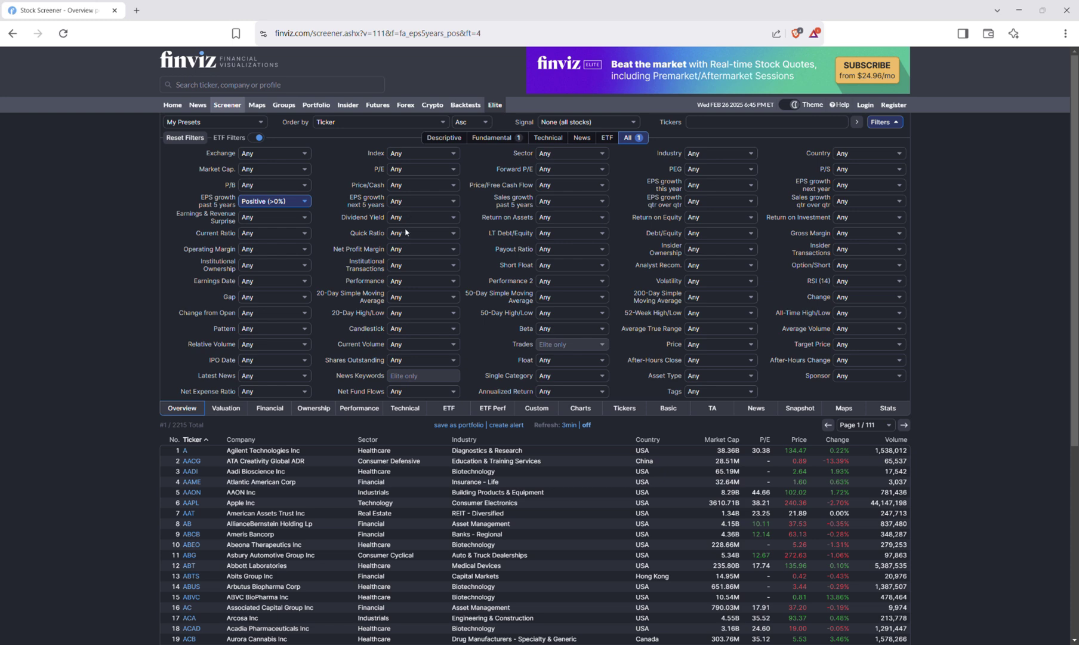
{"action": "left_click", "coordinate": [405, 239]}
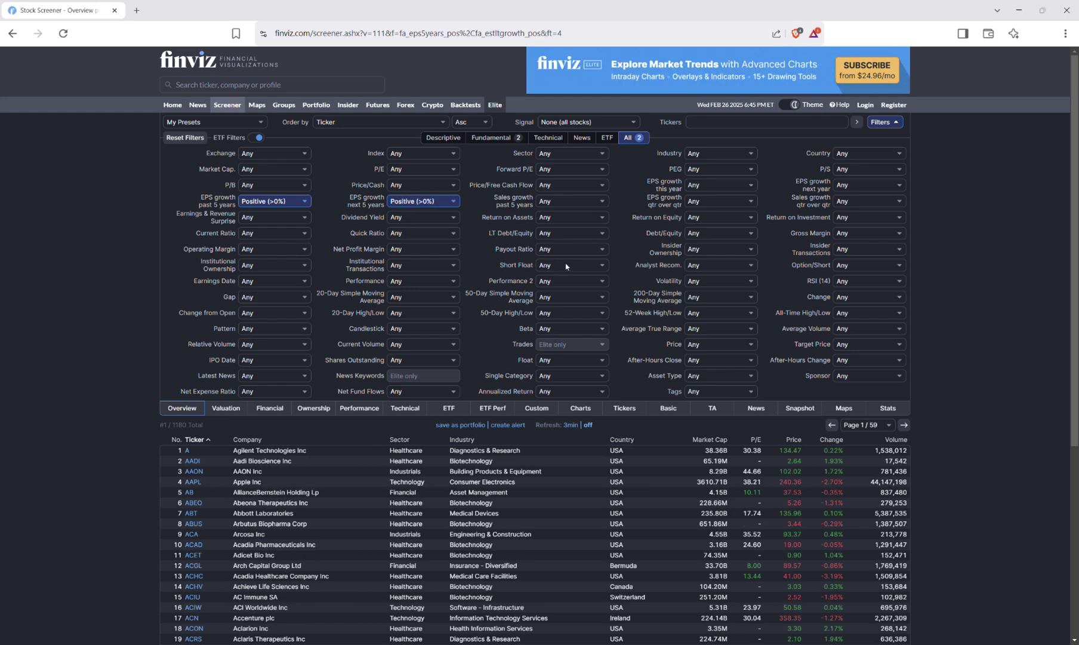
{"action": "left_click", "coordinate": [571, 242]}
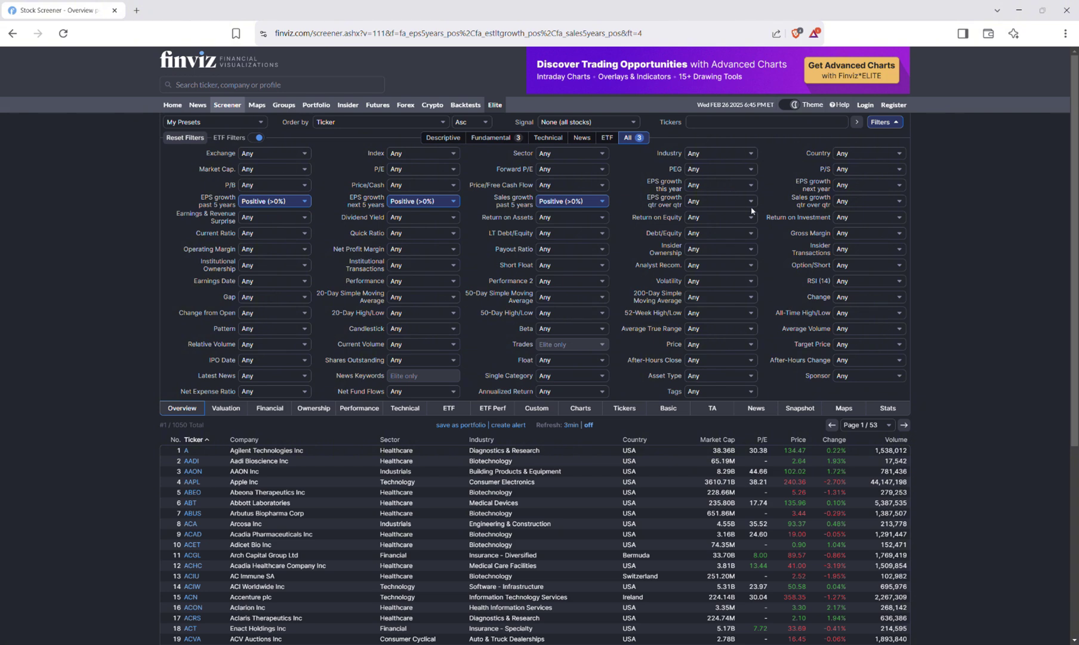
{"action": "left_click", "coordinate": [719, 221]}
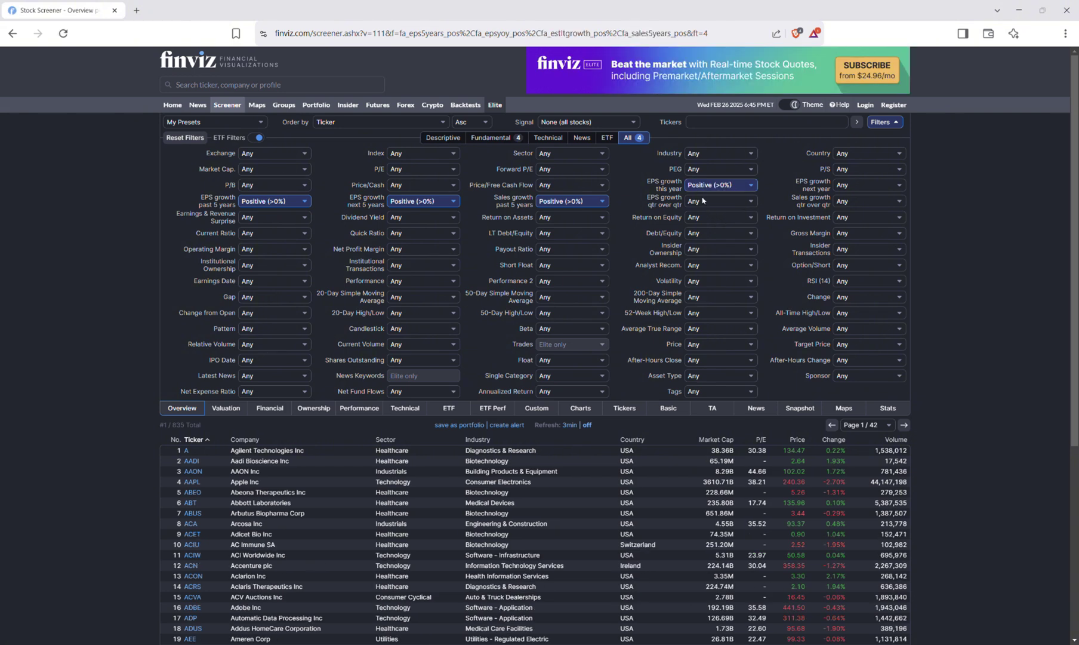
{"action": "left_click", "coordinate": [714, 237]}
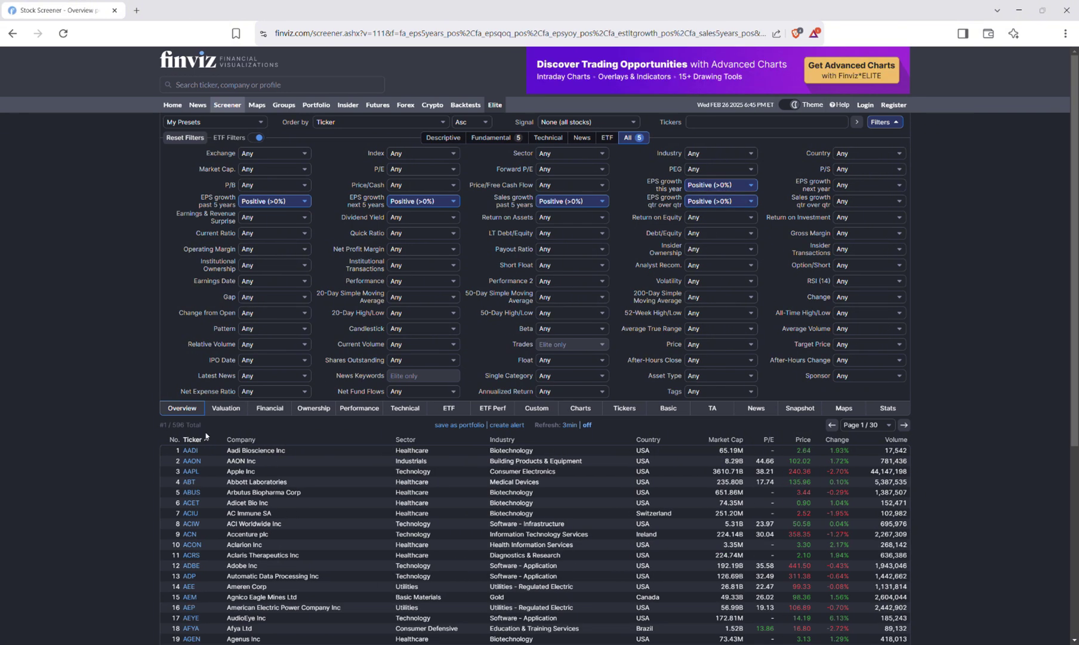
- Set the EPS growth next year and sales growth quarter over quarter filters to Over 15%
{"action": "left_click_drag", "start_coordinate": [206, 433], "coordinate": [125, 422]}
{"action": "left_click", "coordinate": [124, 422]}
{"action": "left_click", "coordinate": [863, 372]}
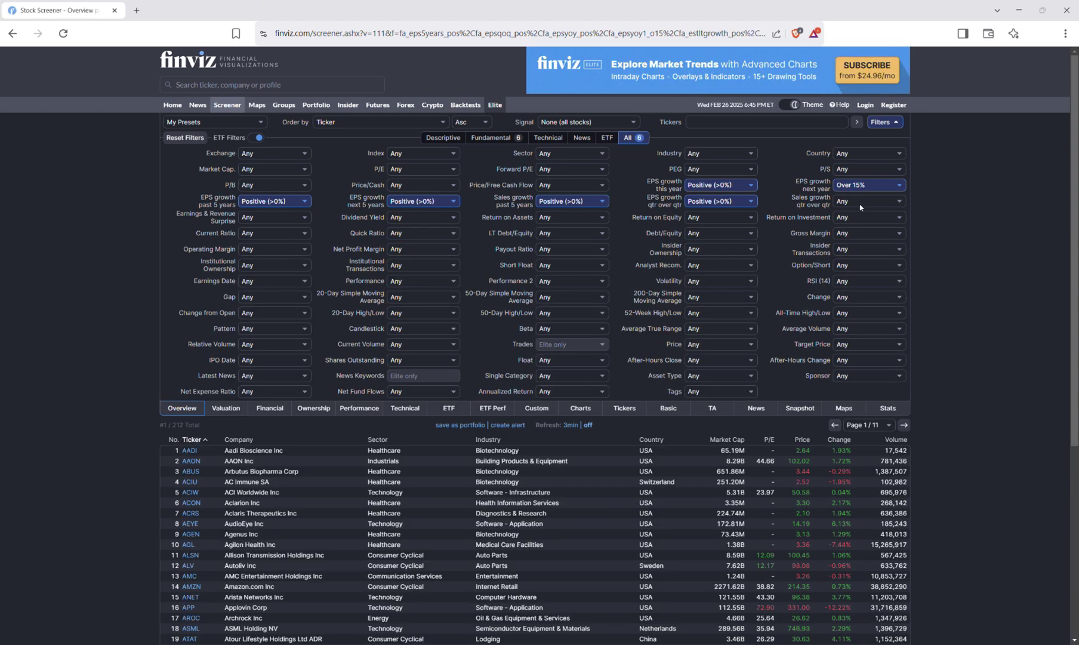
{"action": "left_click", "coordinate": [870, 385]}
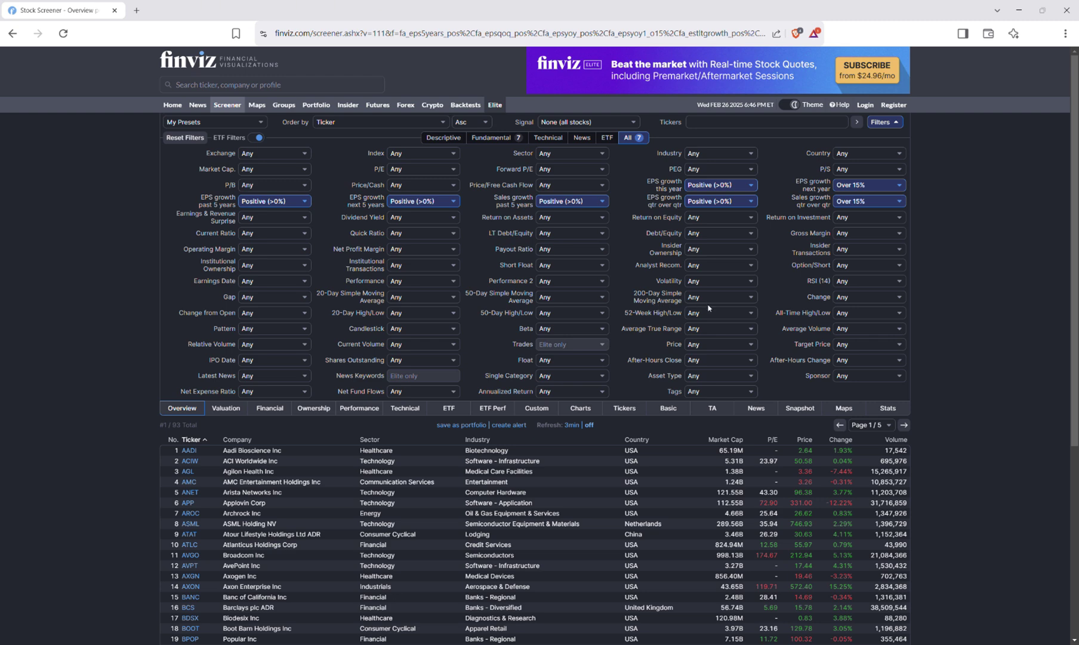
- Filter for price above SMA200 but below SMA20 and SMA50, with RSI (14) Not Overbought and Price/Cash Over 10
{"action": "left_click", "coordinate": [761, 449]}
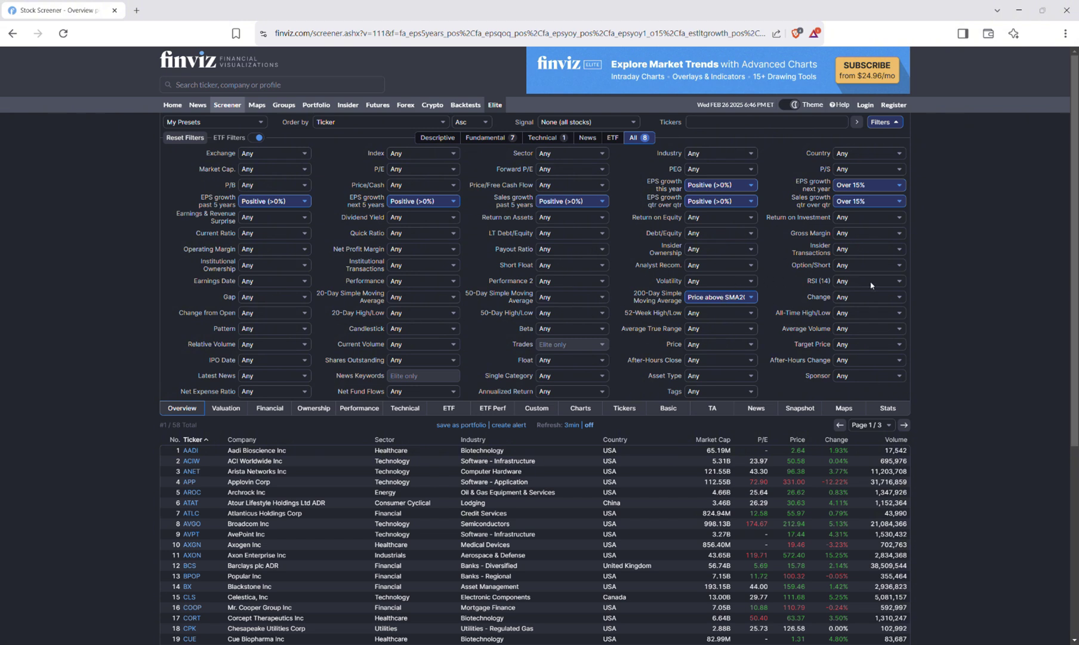
{"action": "left_click", "coordinate": [866, 408]}
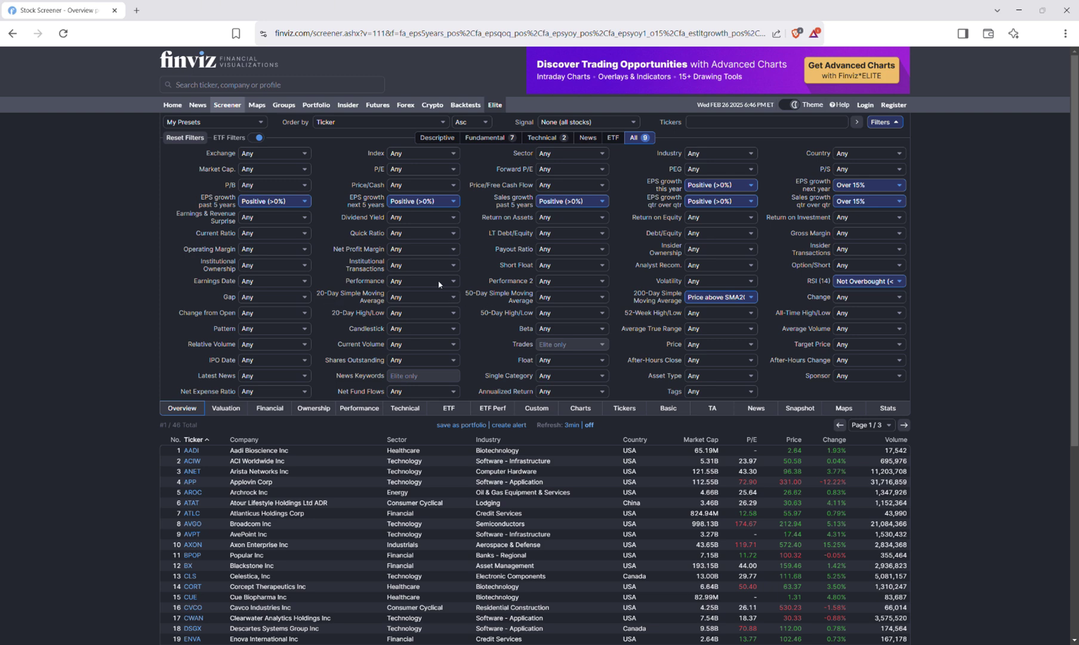
{"action": "left_click", "coordinate": [441, 329]}
{"action": "left_click", "coordinate": [569, 326]}
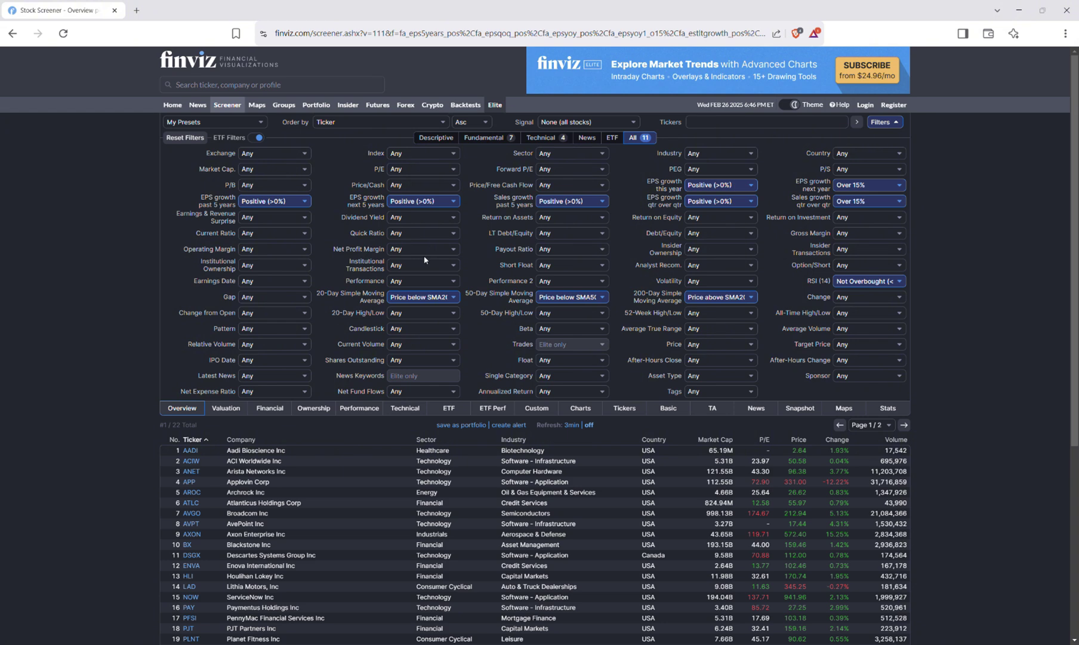
{"action": "left_click", "coordinate": [436, 377]}
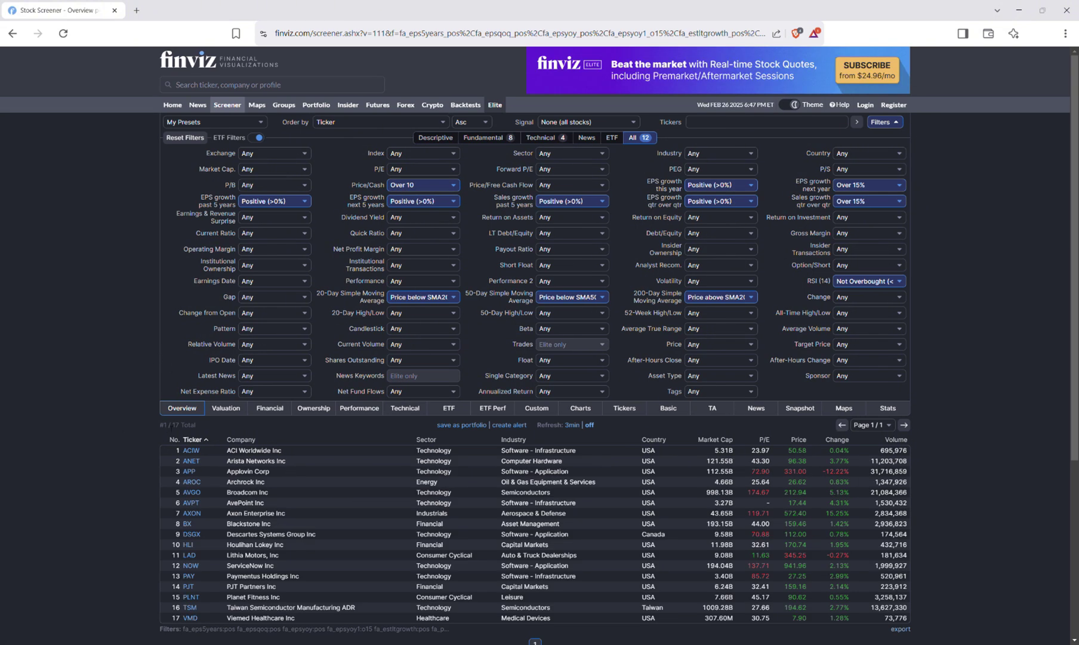
- Display the screener results as charts and examine the daily price trends of the filtered stocks against the chosen criteria
{"action": "left_click", "coordinate": [590, 411]}
{"action": "scroll", "coordinate": [128, 439], "scroll_direction": "down", "scroll_amount": 3}
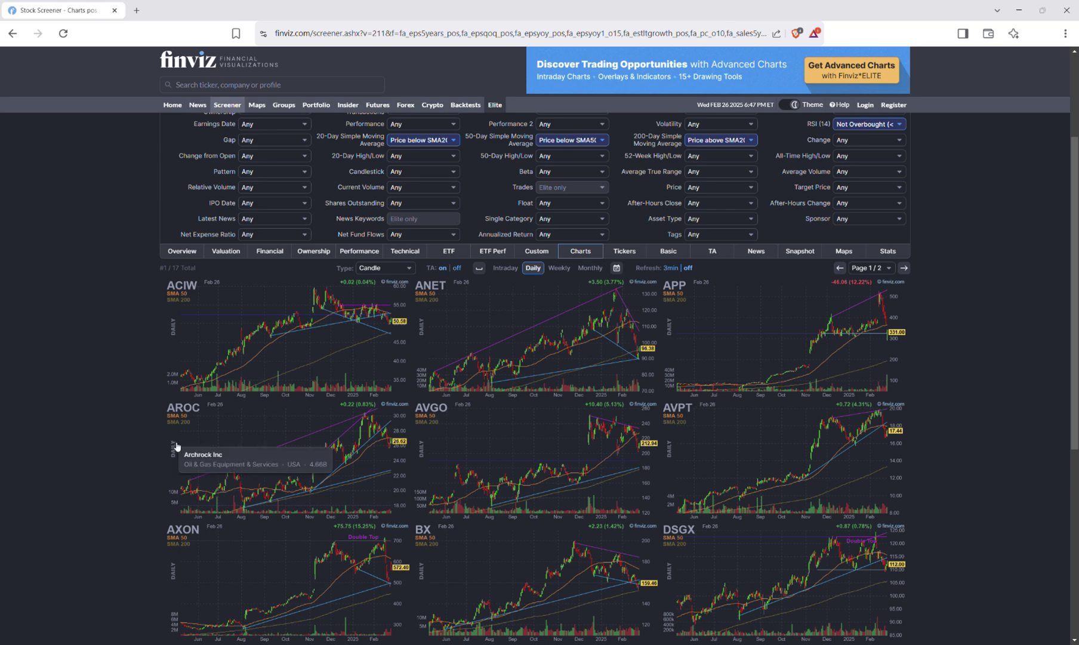
{"action": "scroll", "coordinate": [155, 406], "scroll_direction": "down", "scroll_amount": 1}
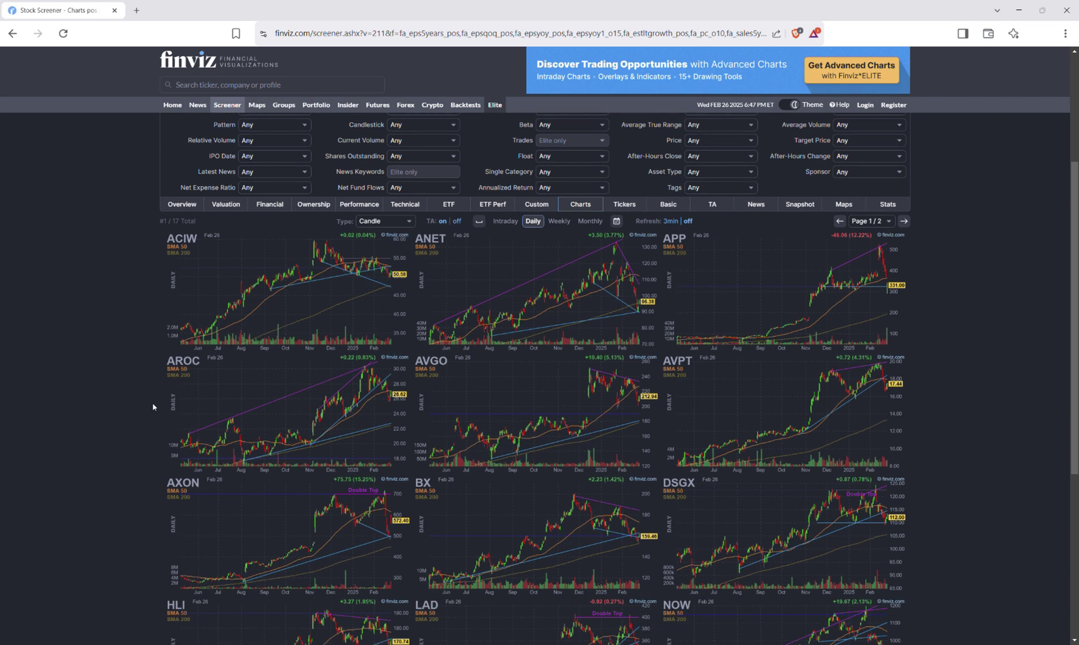
{"action": "scroll", "coordinate": [955, 355], "scroll_direction": "down", "scroll_amount": 2}
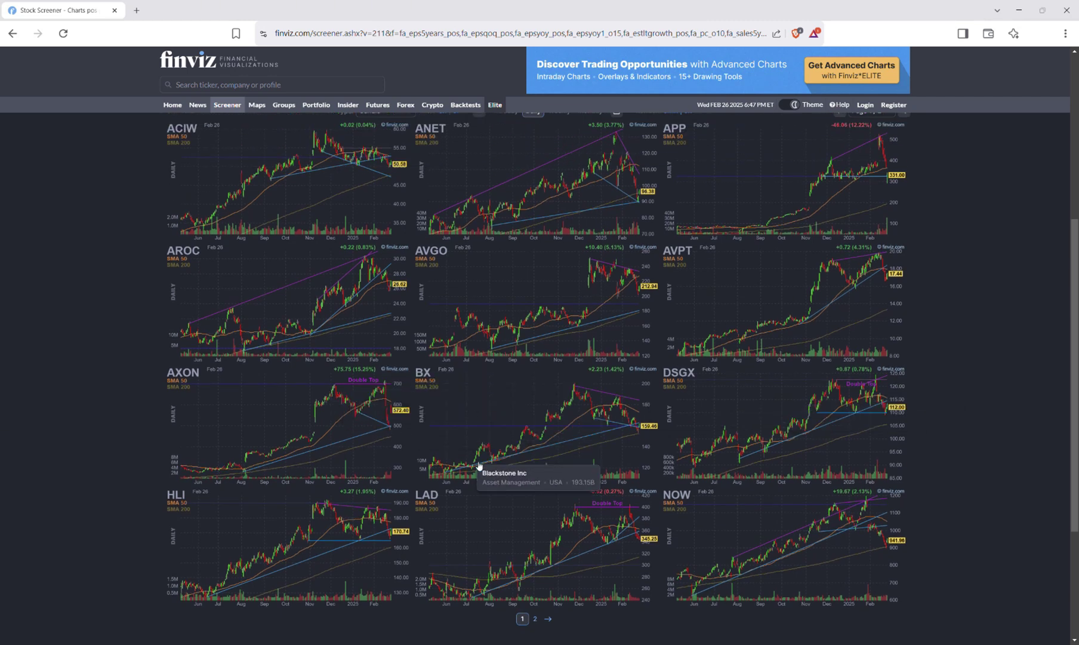
{"action": "scroll", "coordinate": [228, 368], "scroll_direction": "up", "scroll_amount": 6}
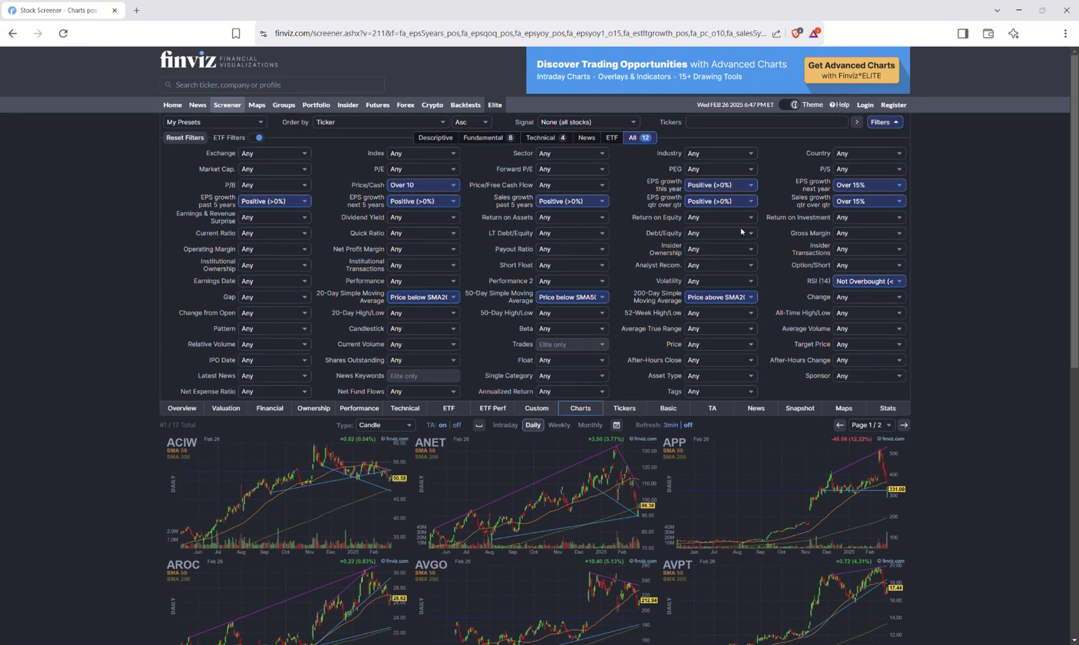
{"action": "scroll", "coordinate": [929, 267], "scroll_direction": "down", "scroll_amount": 3}
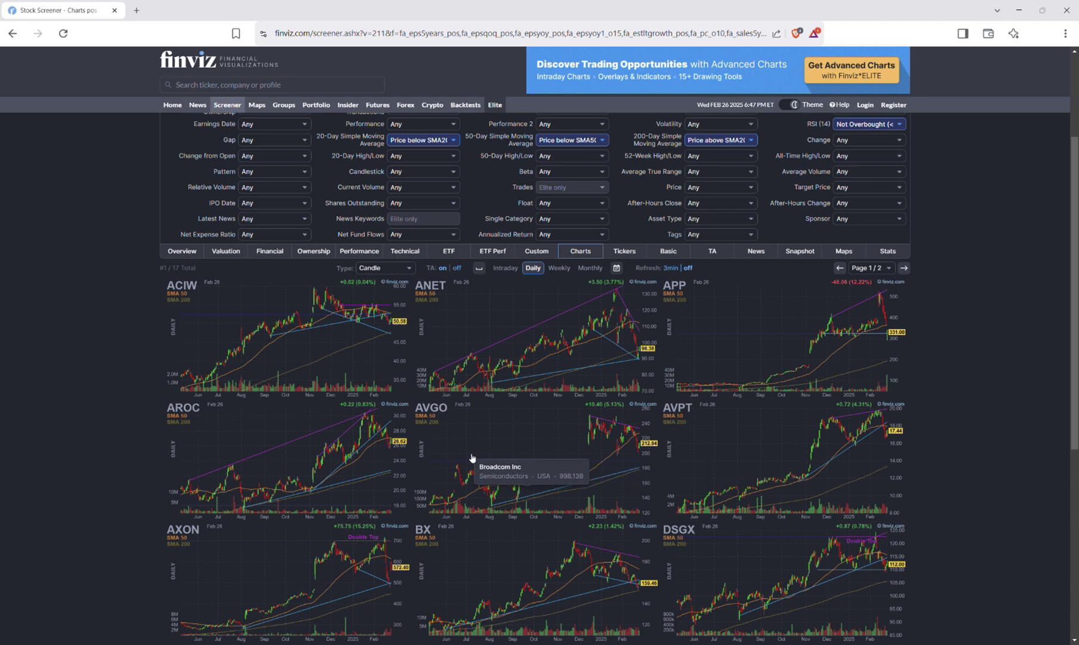
{"action": "scroll", "coordinate": [605, 431], "scroll_direction": "down", "scroll_amount": 2}
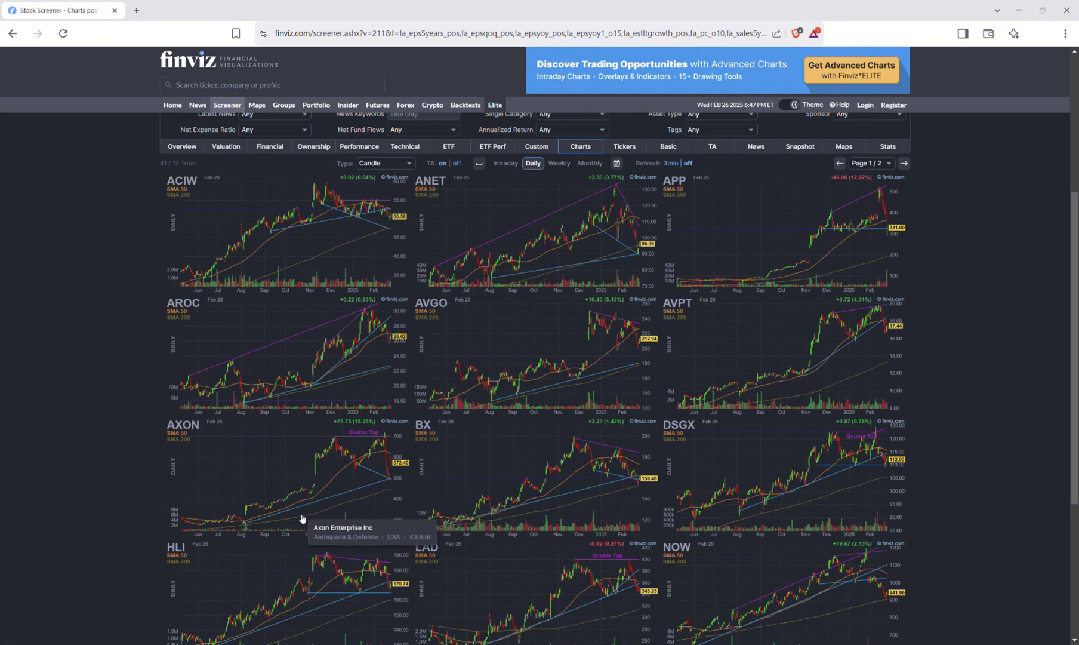
{"action": "scroll", "coordinate": [80, 510], "scroll_direction": "down", "scroll_amount": 3}
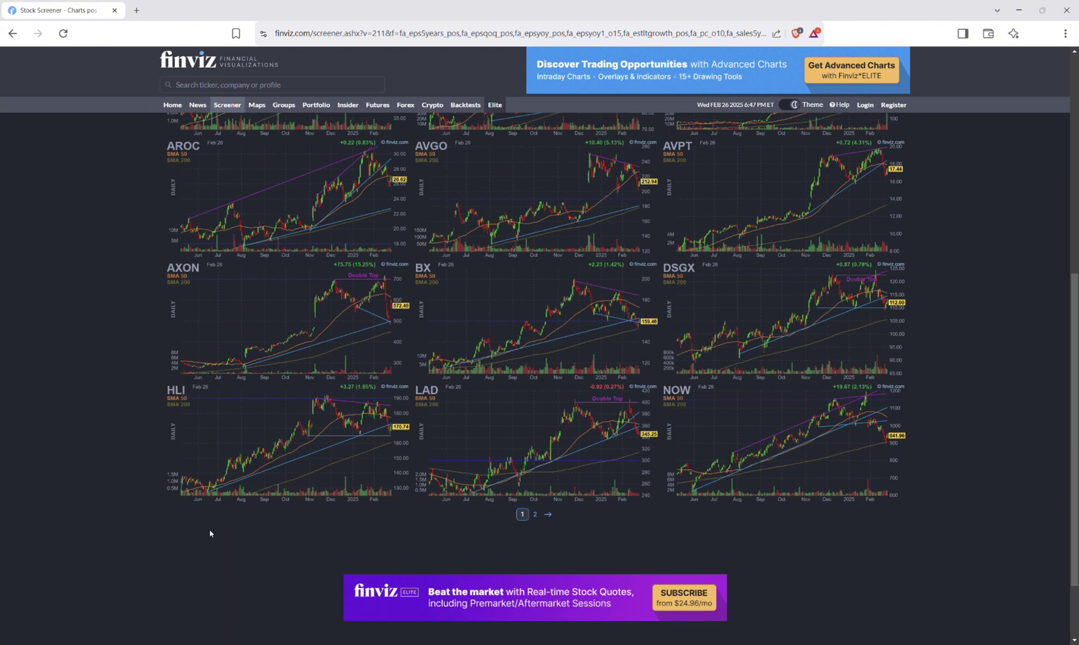
{"action": "scroll", "coordinate": [157, 549], "scroll_direction": "up", "scroll_amount": 8}
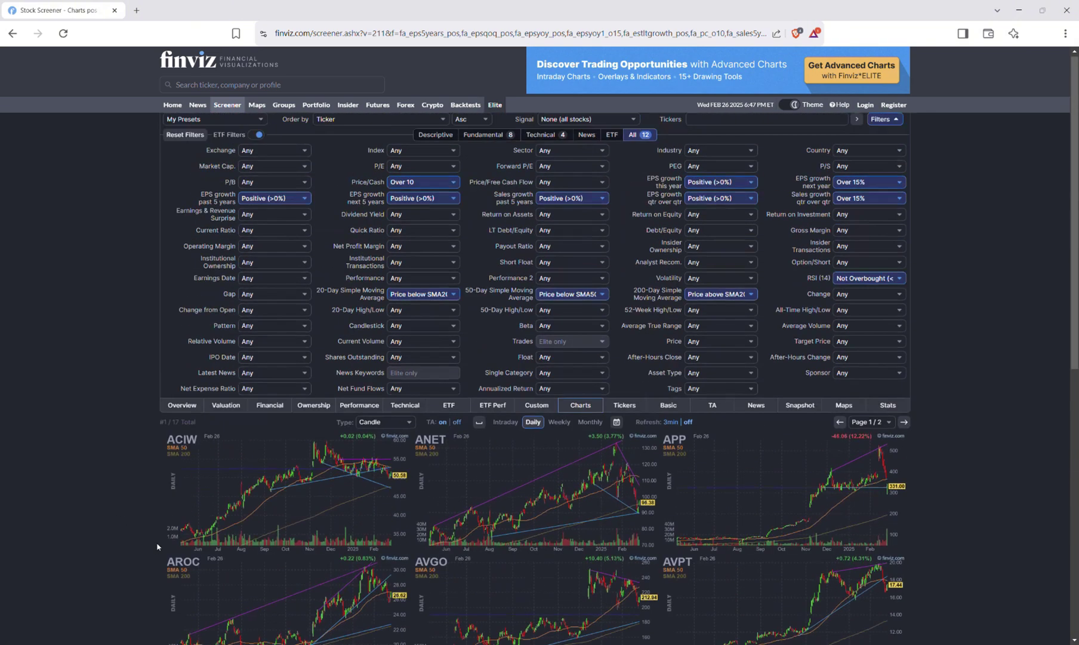